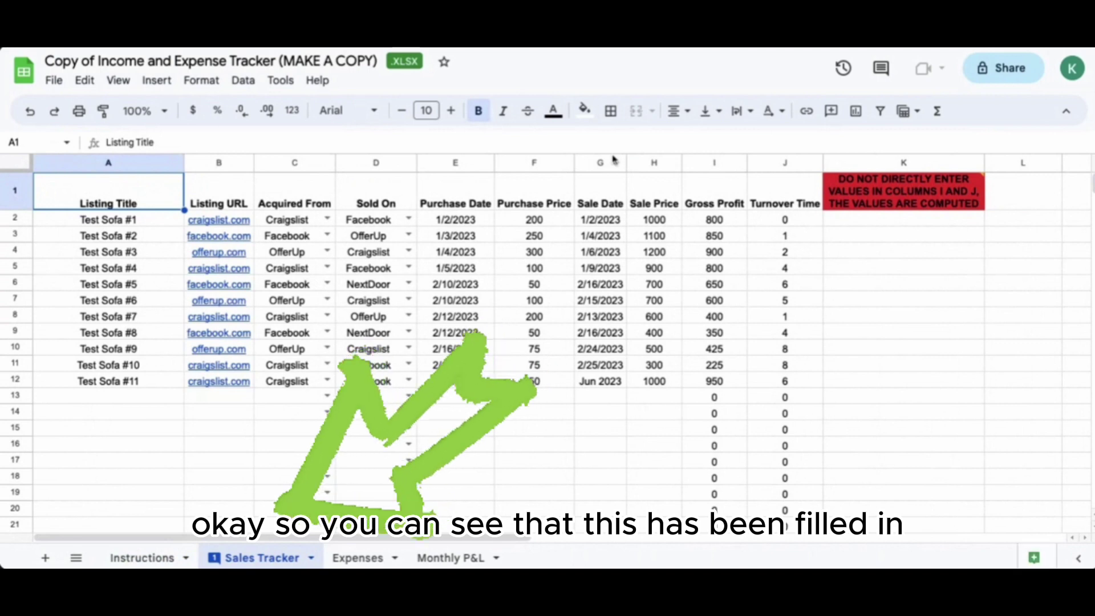
- Enter "Green Sectional" as the listing title in the first empty row of the Sales Tracker, cell A13
left_click_drag(904, 508, 714, 478)
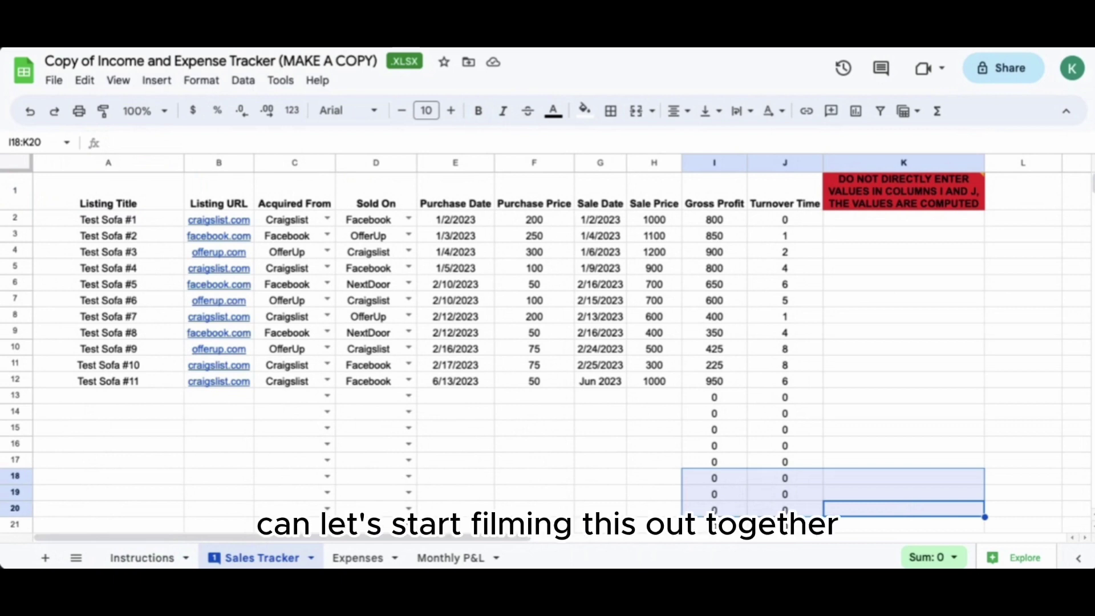
left_click(80, 397)
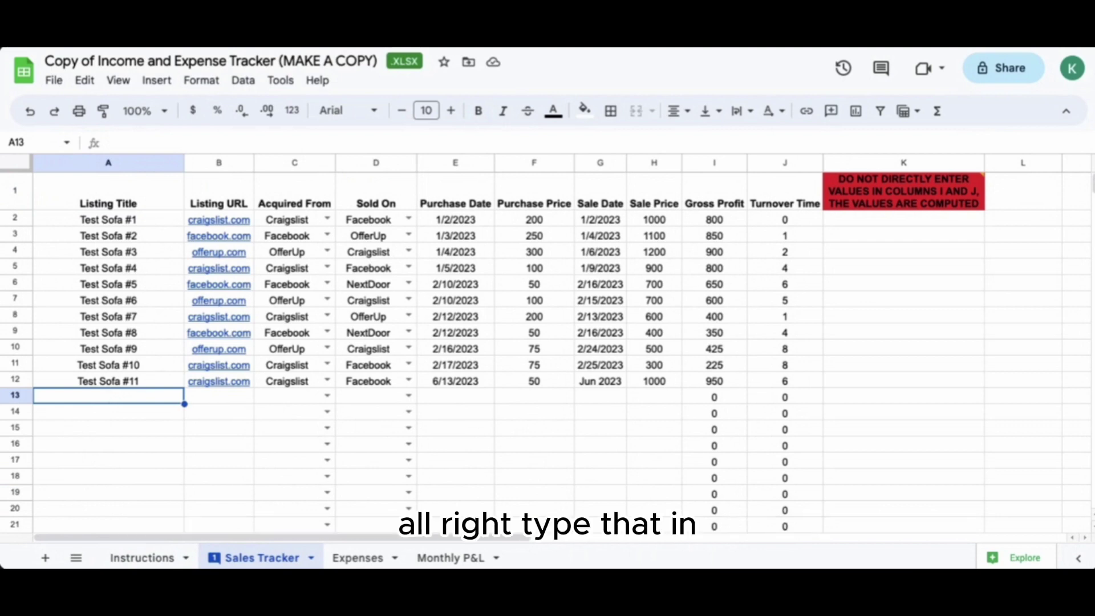
key("Return")
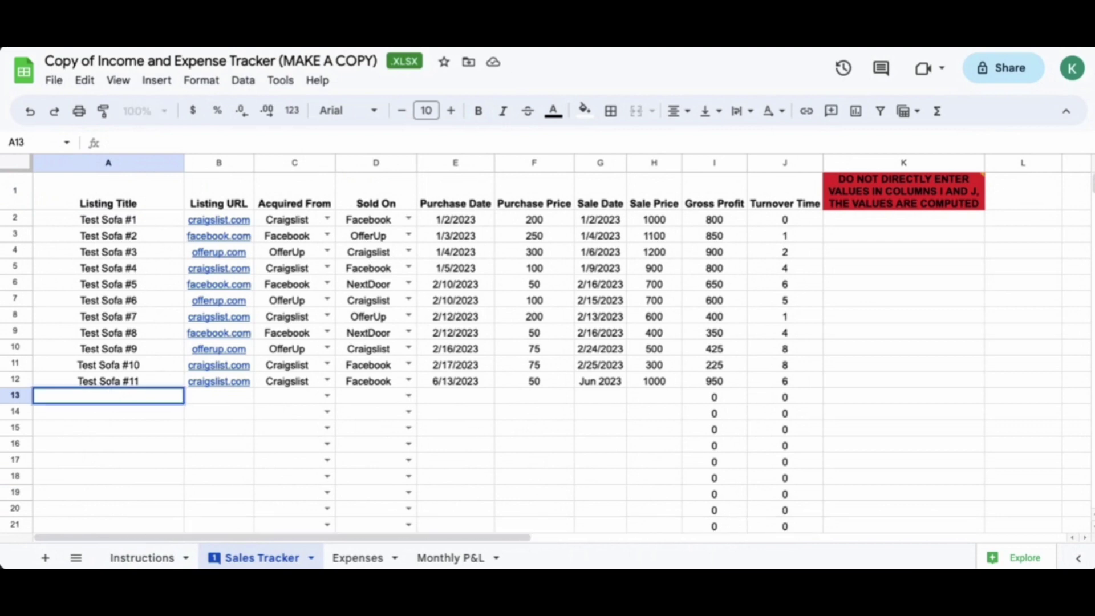
type("Green Sectional")
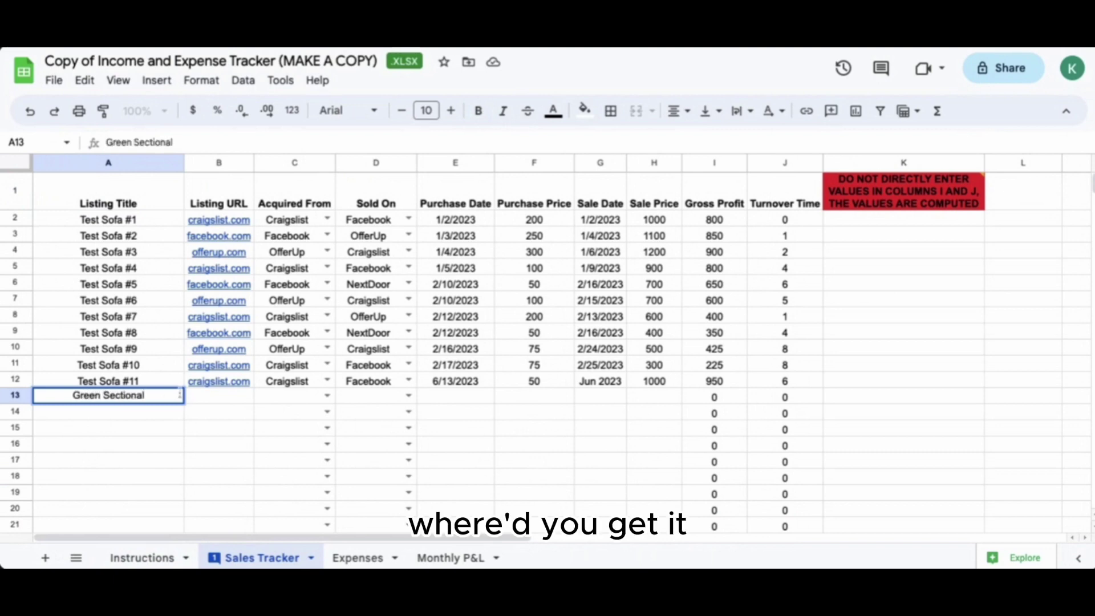
- Set the Green Sectional's Acquired From value to Facebook and its Sold On value to Craigslist
left_click(282, 401)
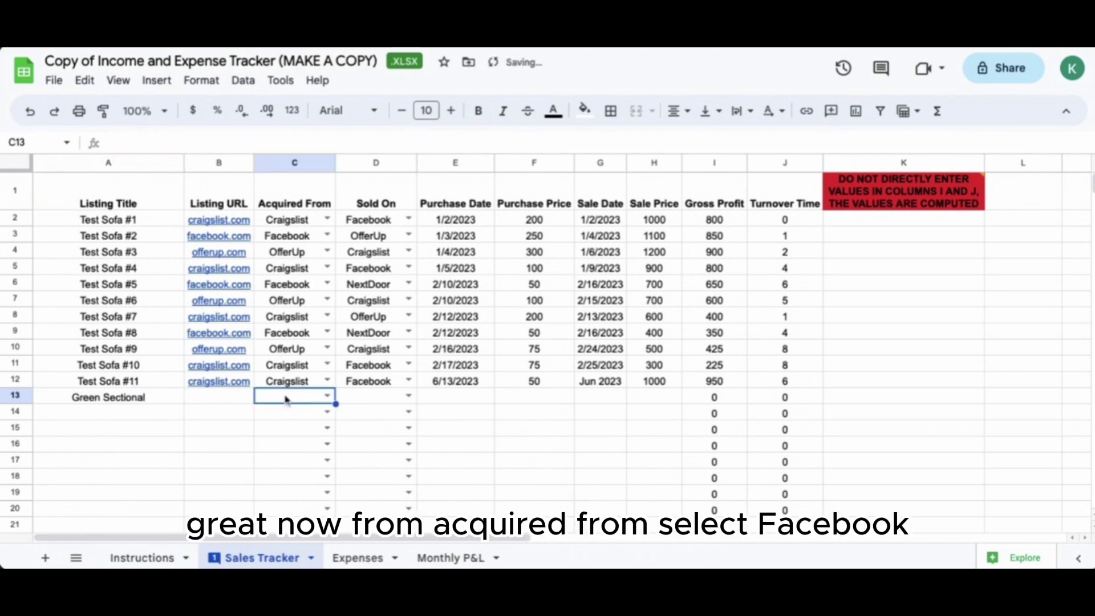
left_click(286, 399)
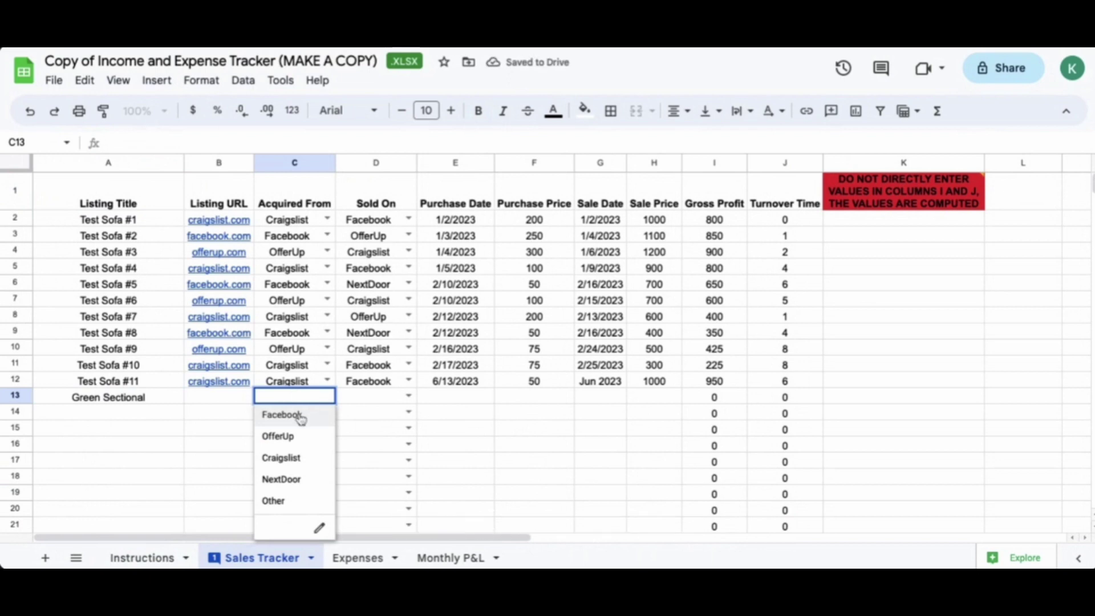
left_click(301, 419)
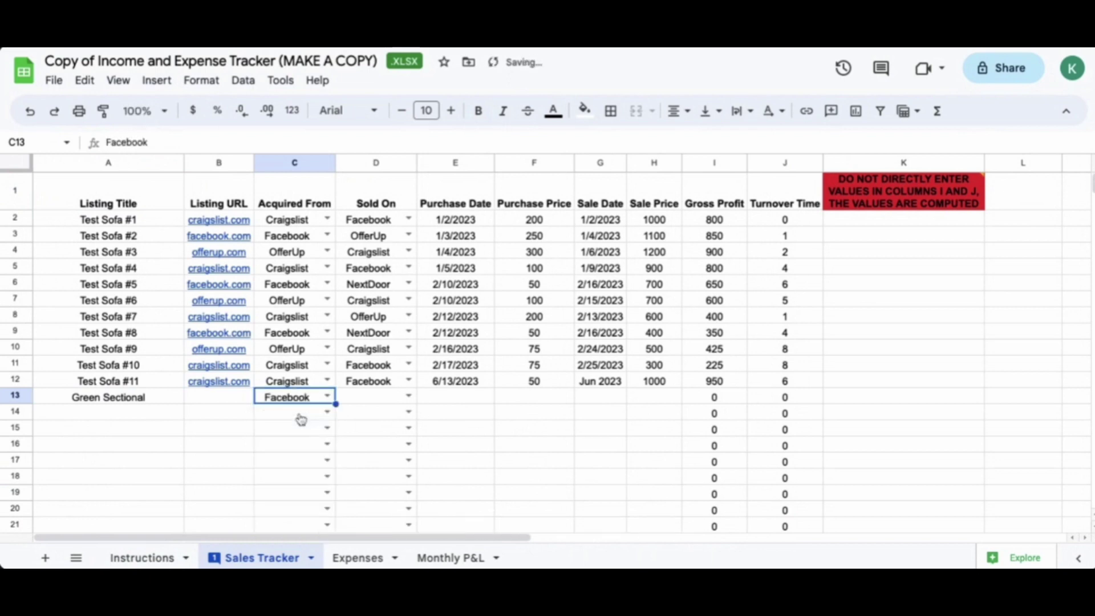
left_click(370, 398)
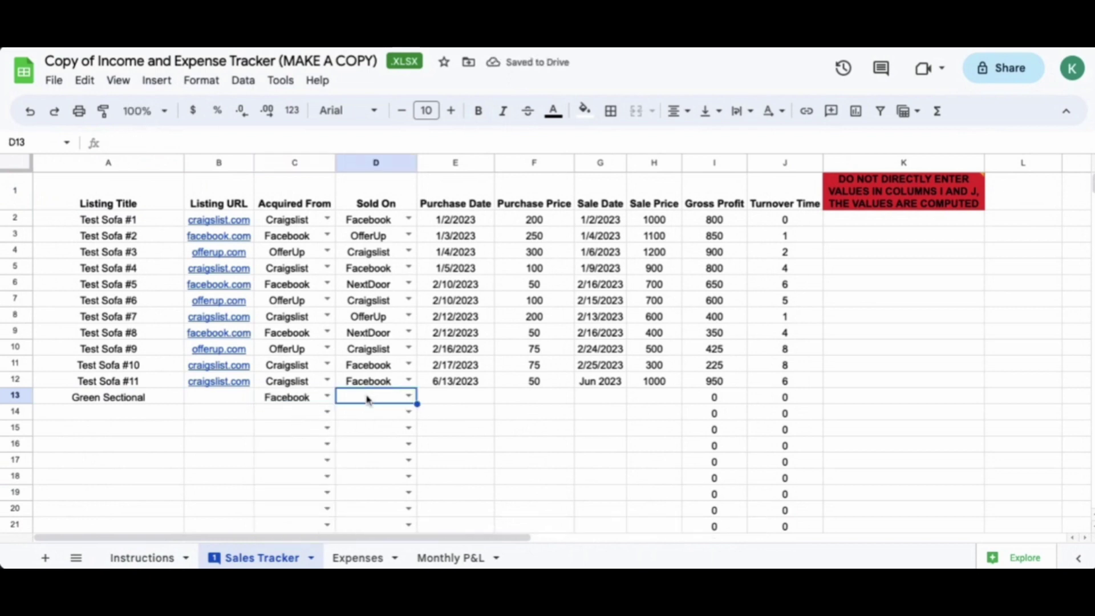
left_click(409, 397)
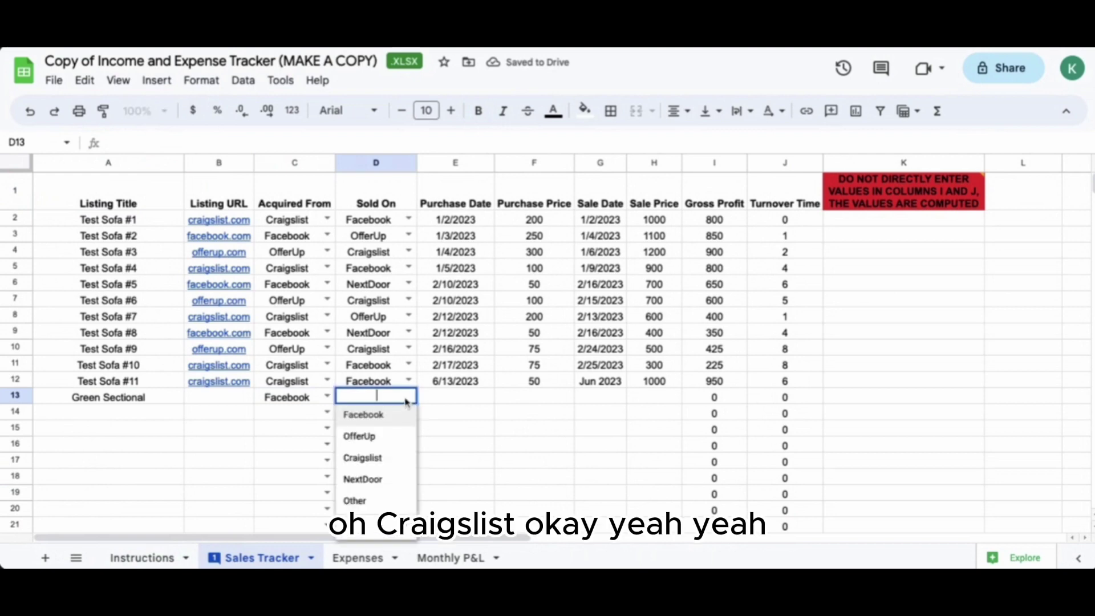
left_click(360, 459)
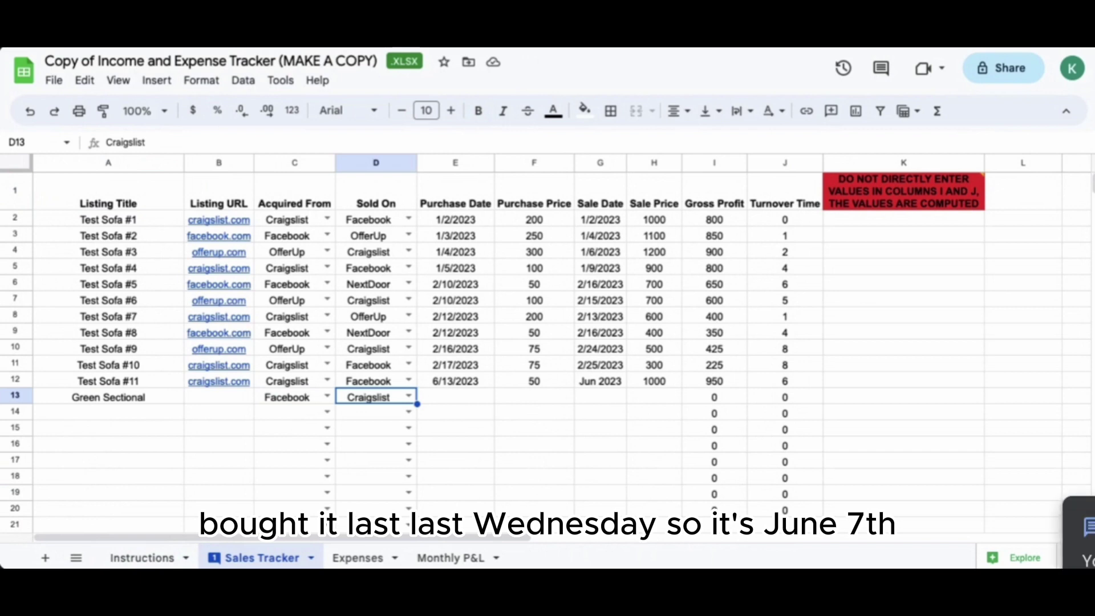
- Enter the Green Sectional's purchase date as 6/7 and its purchase price as 100
left_click(448, 398)
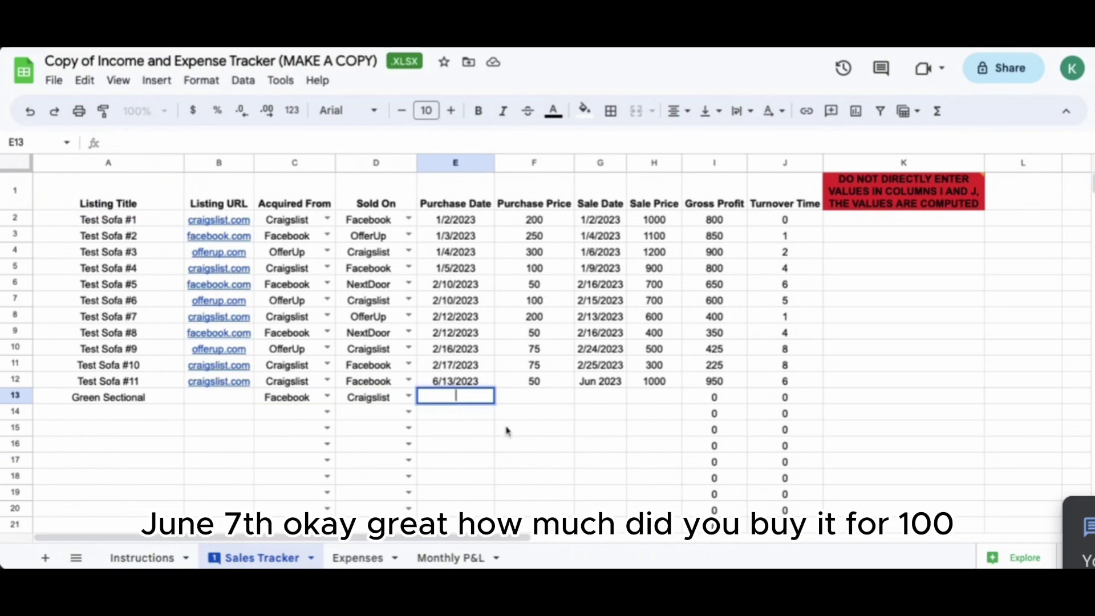
type("6/7")
key("Return")
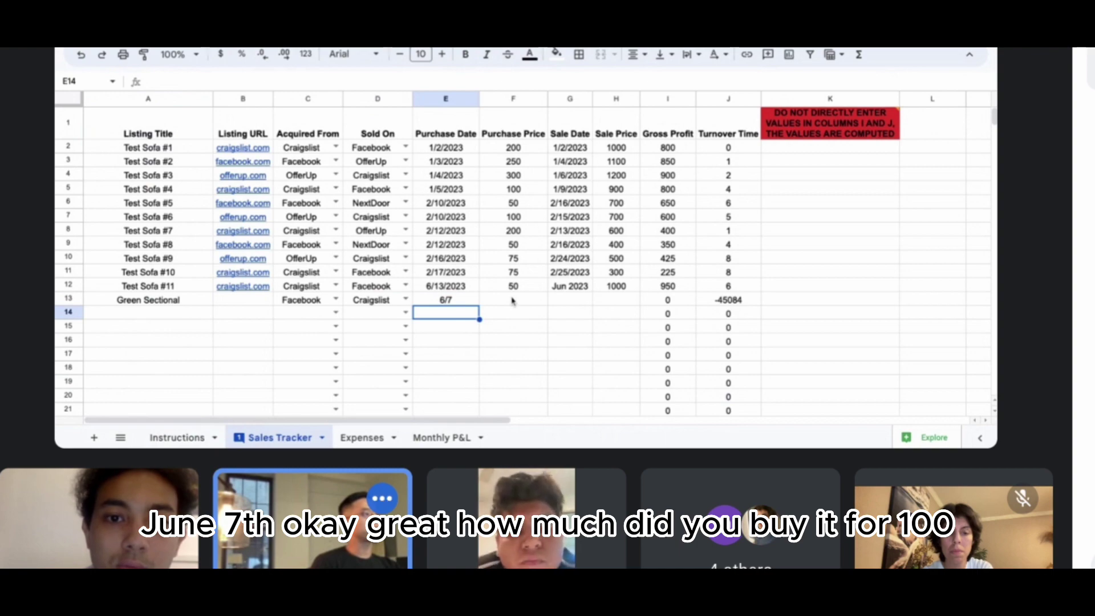
left_click(533, 391)
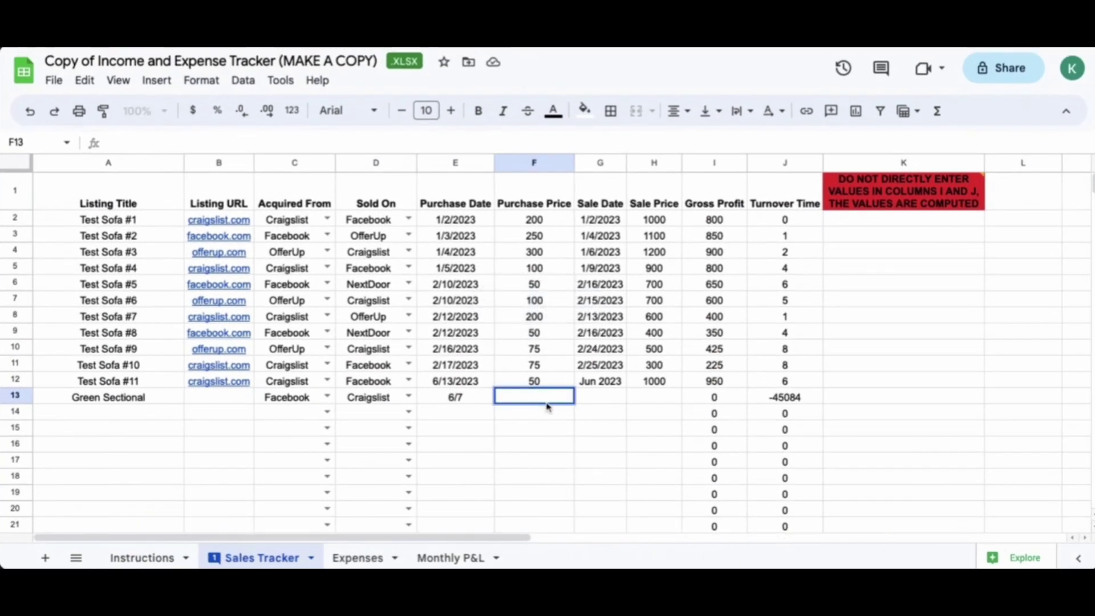
type("100")
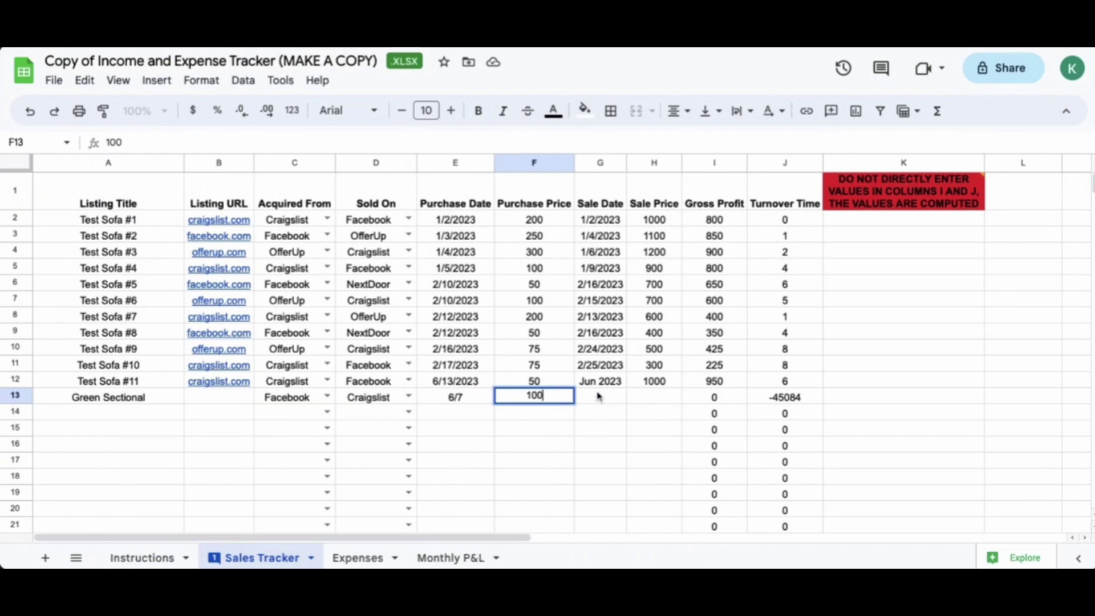
- Enter the Green Sectional's sale date as 6/13 and its sale price as 650
left_click(598, 396)
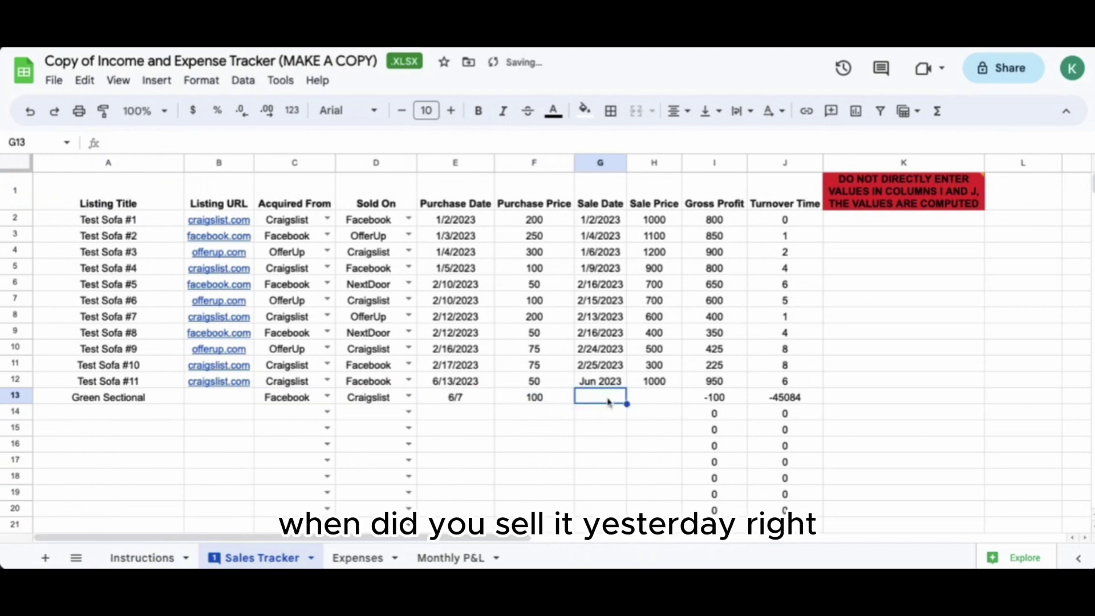
double_click(608, 402)
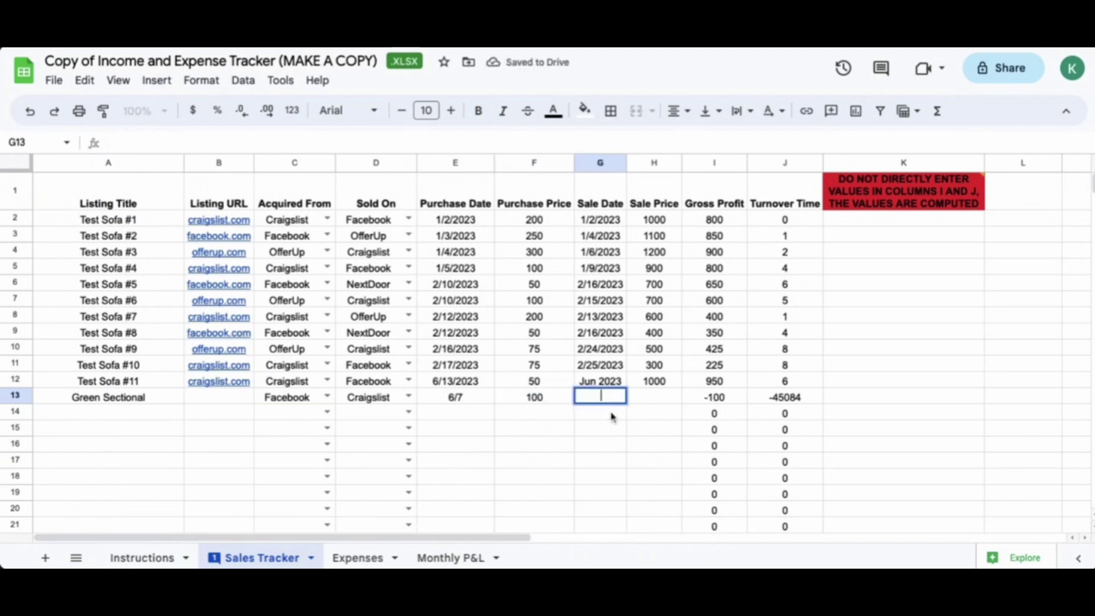
type("6/13")
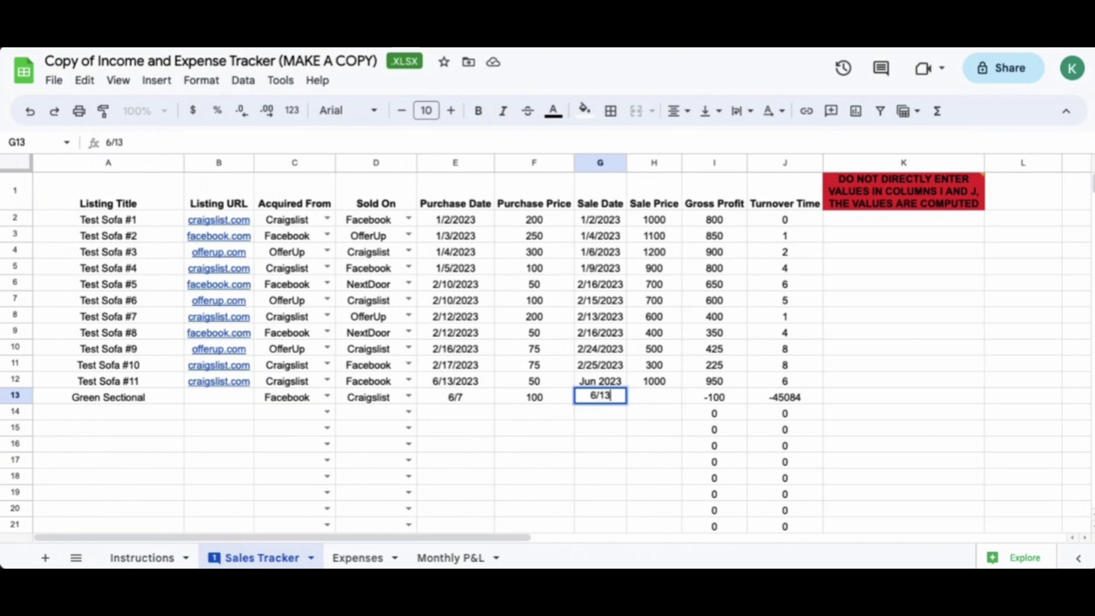
key("Return")
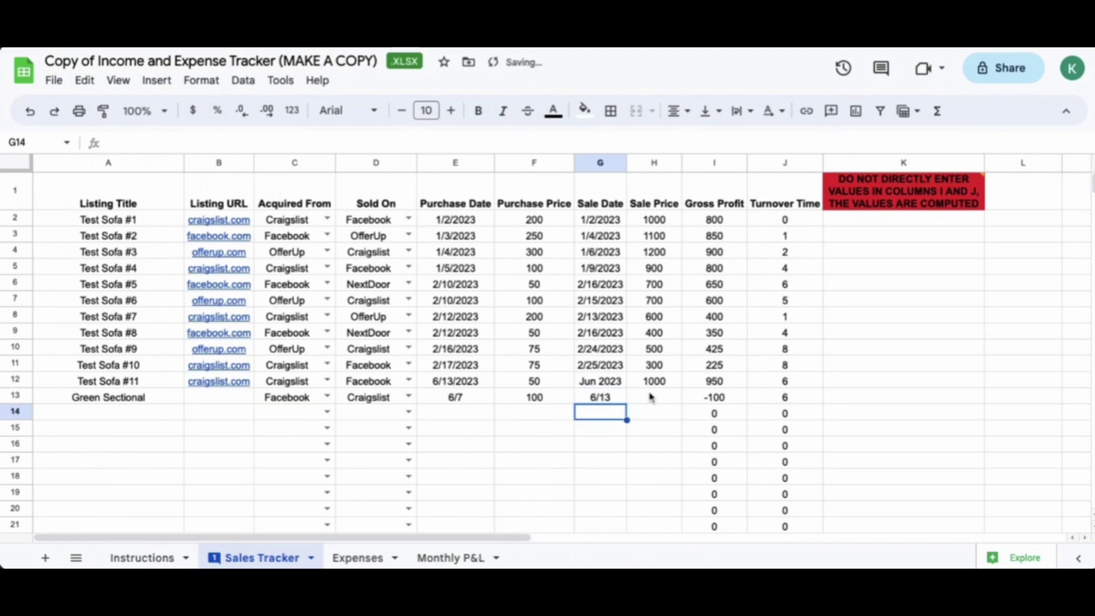
left_click(650, 398)
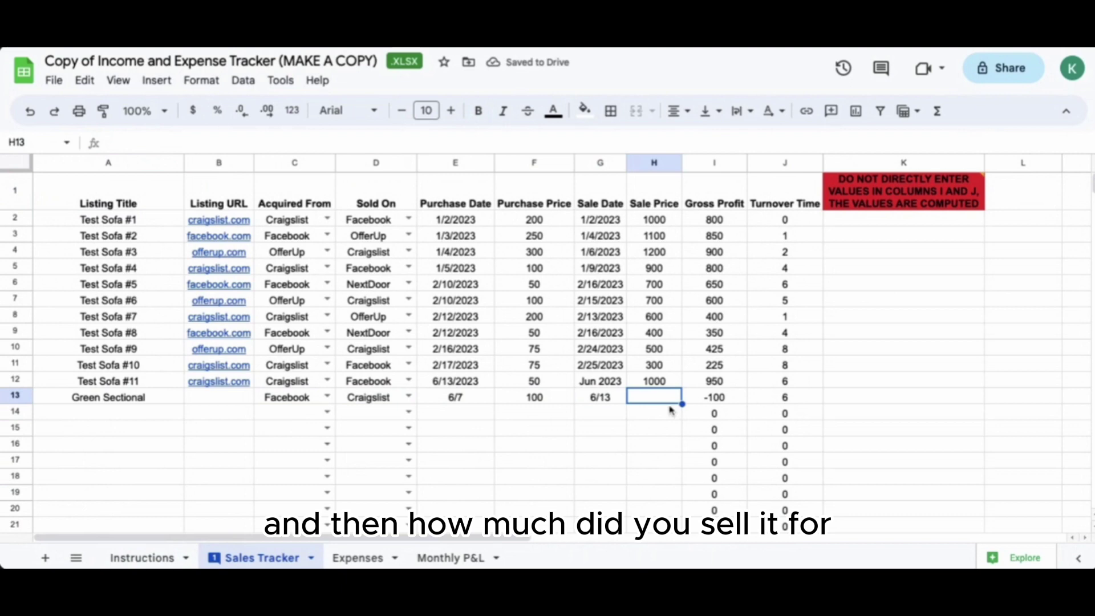
double_click(657, 398)
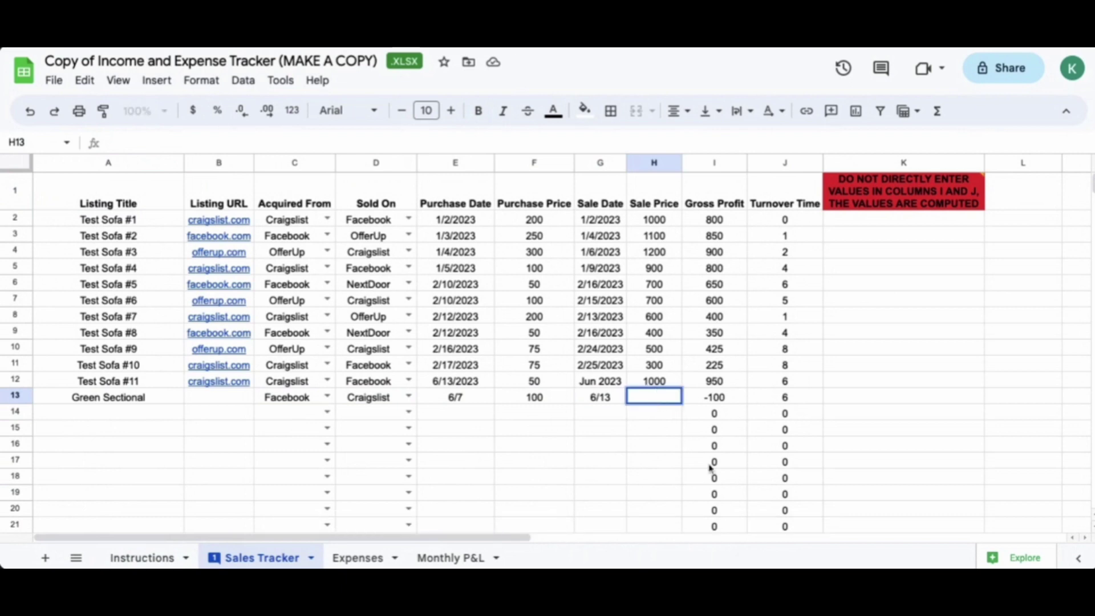
type("650")
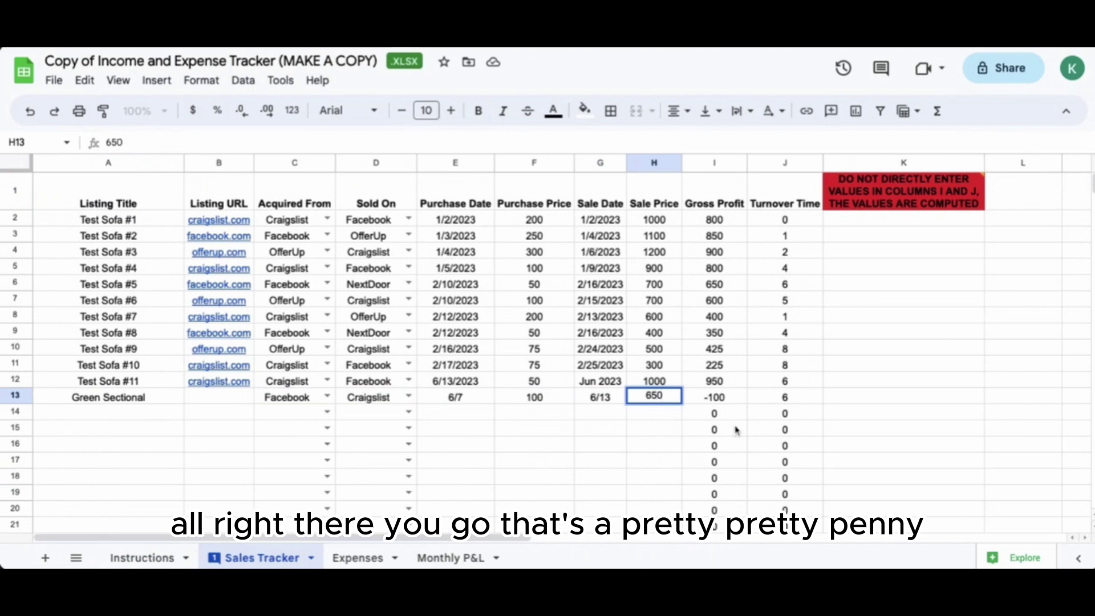
left_click(718, 415)
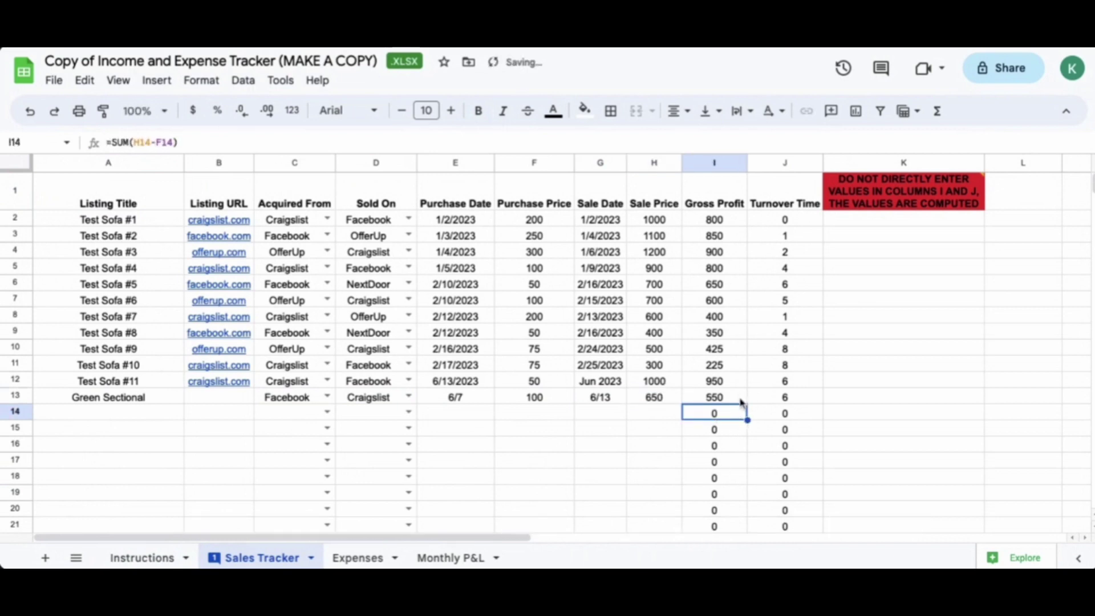
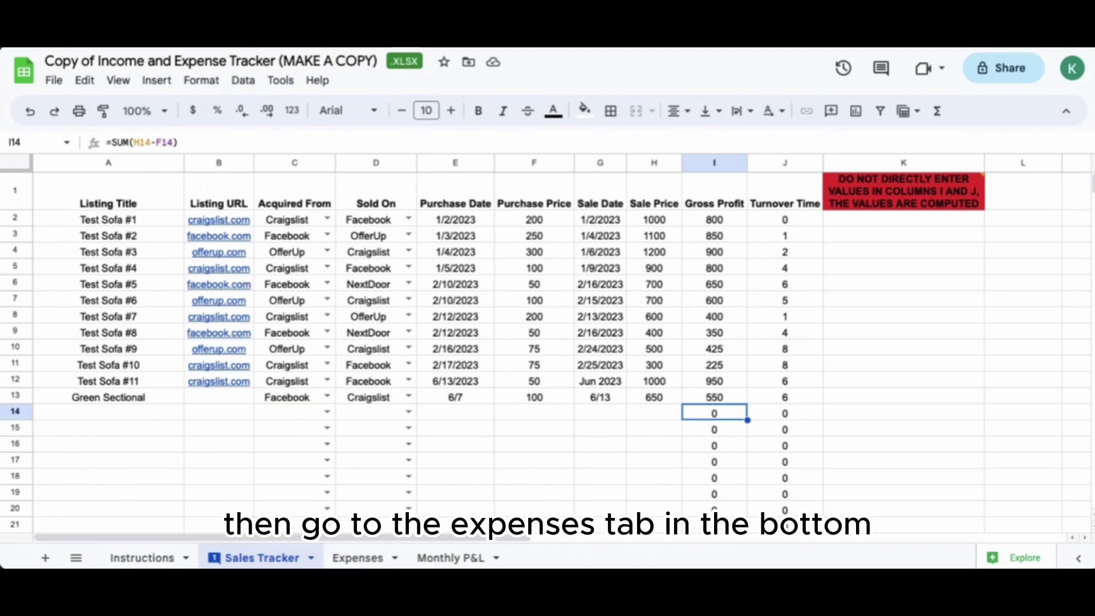
- In the Expenses sheet, add a Storage expense in the first empty row, cell A15
left_click(357, 558)
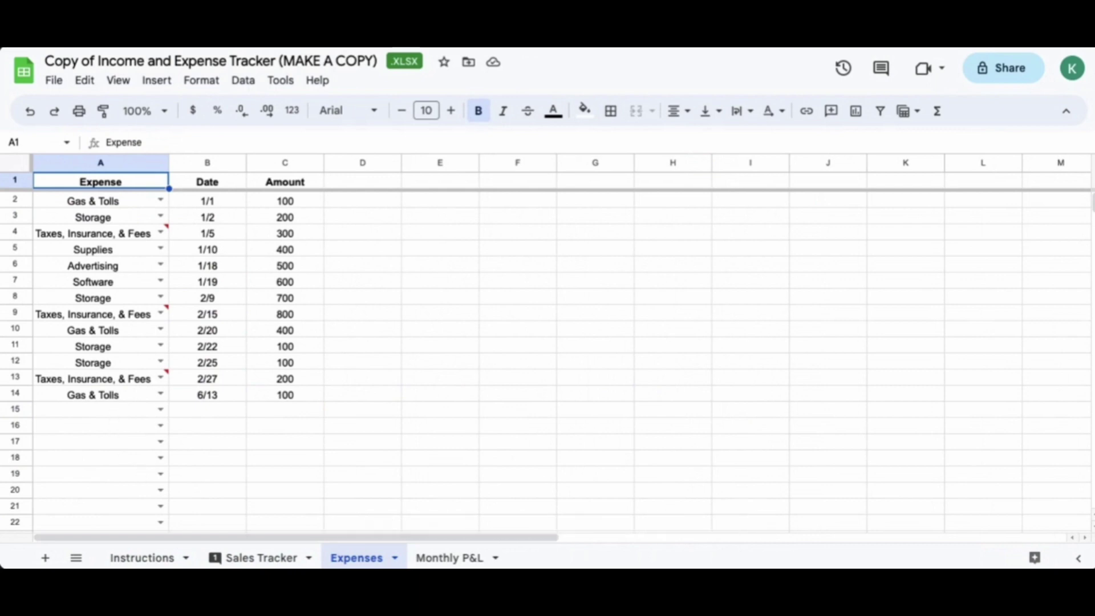
left_click(79, 410)
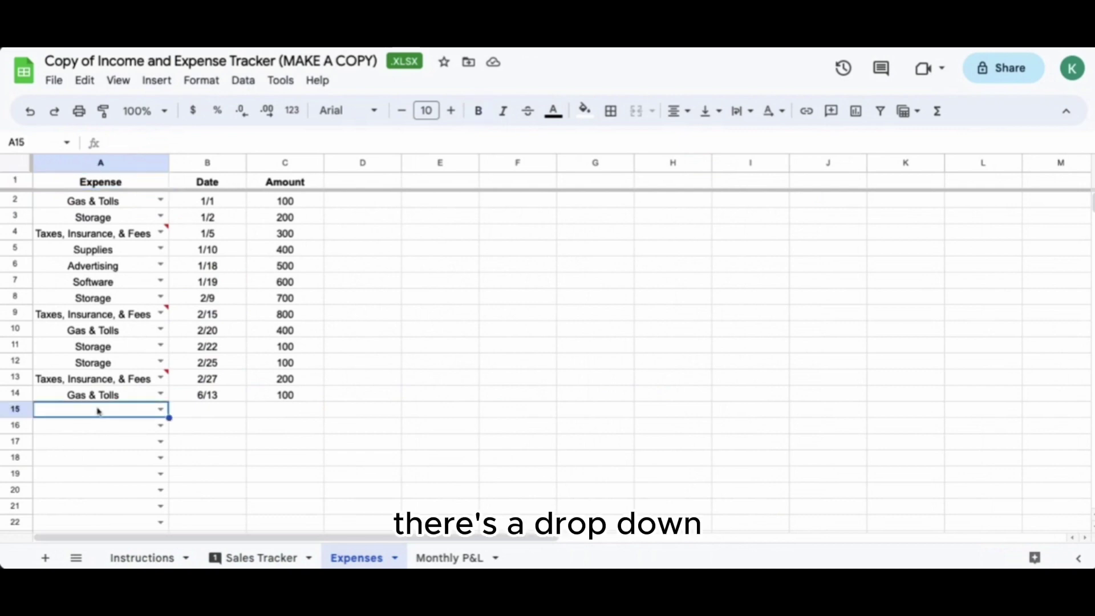
double_click(98, 411)
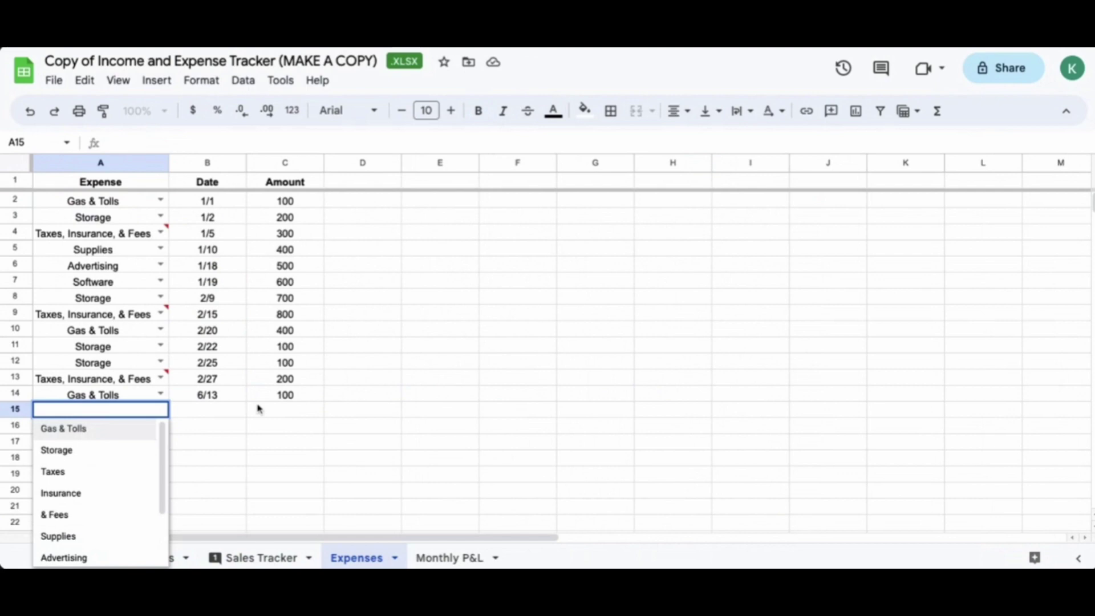
type("Storg")
key("BackSpace")
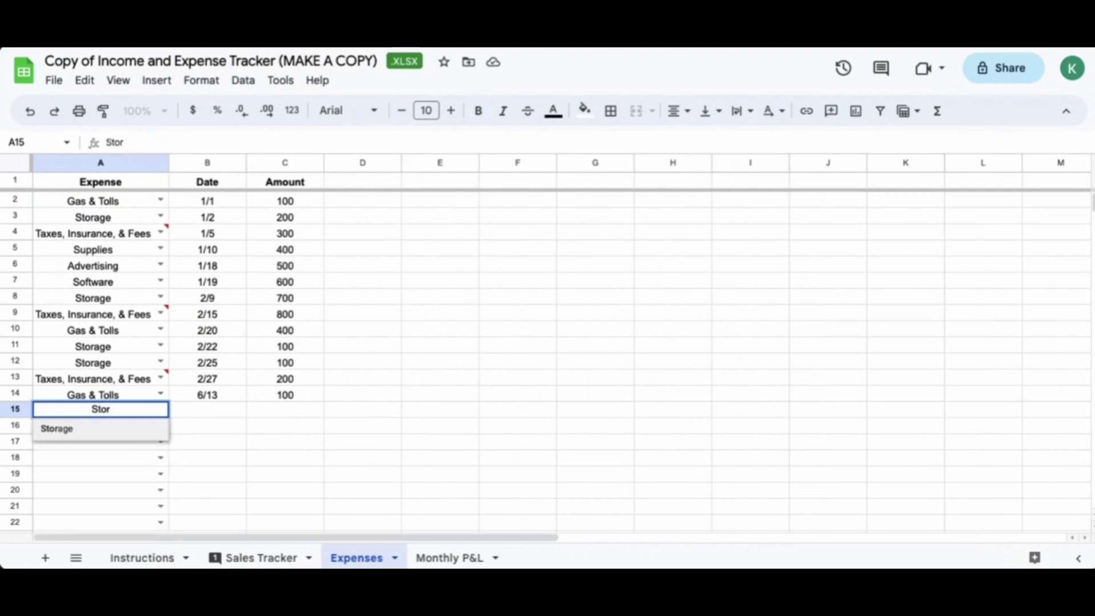
type("age")
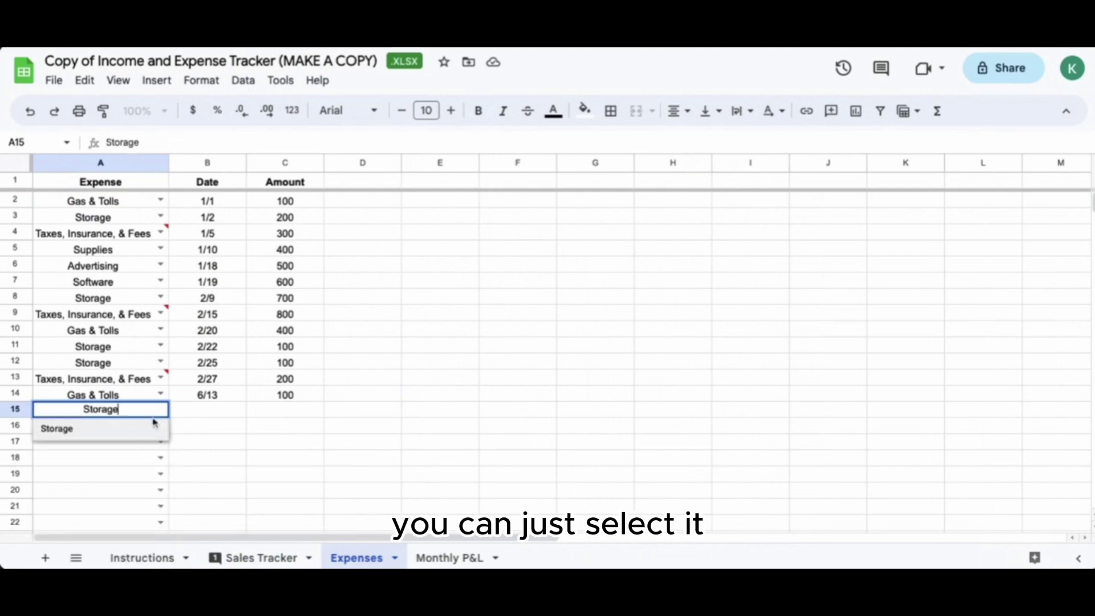
left_click(117, 429)
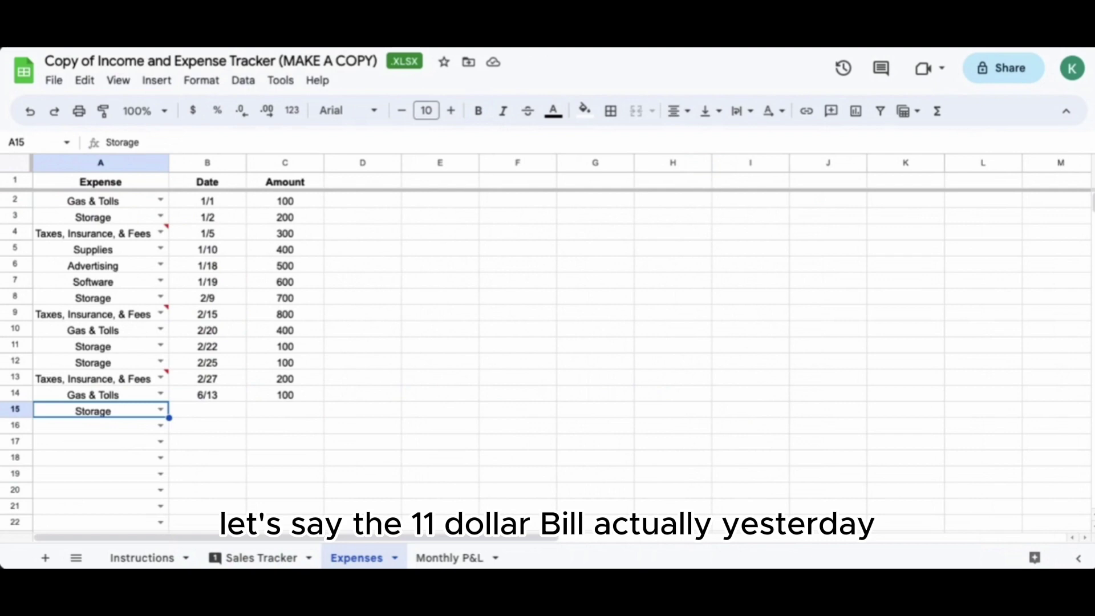
- Enter 6/13 as the date and 2100 as the amount of the new Storage expense in row 15
left_click(197, 407)
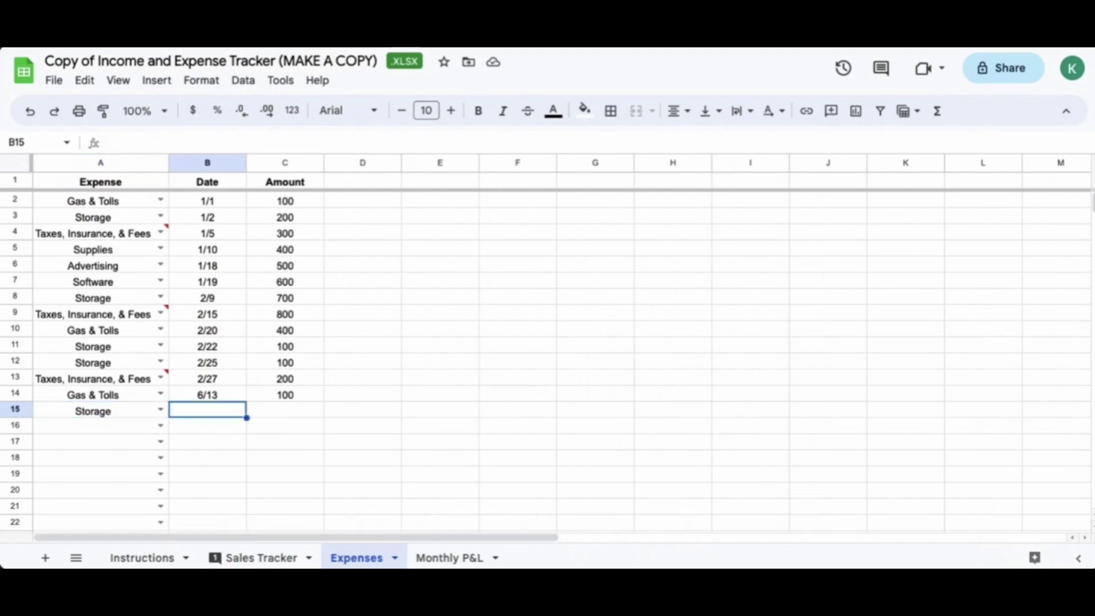
double_click(207, 413)
type("6/13")
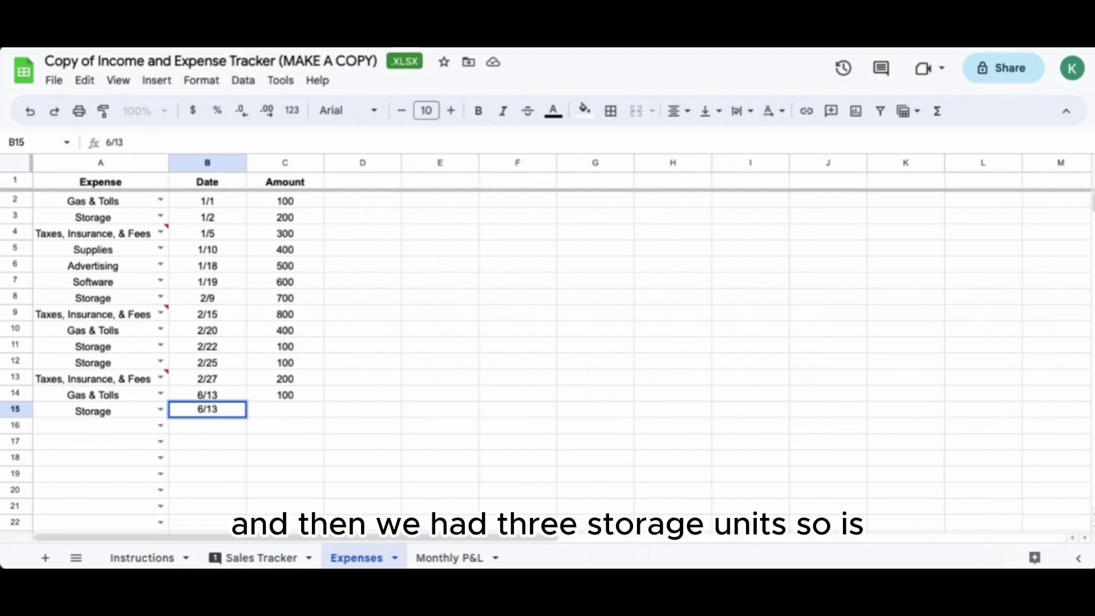
key("Return")
left_click(297, 414)
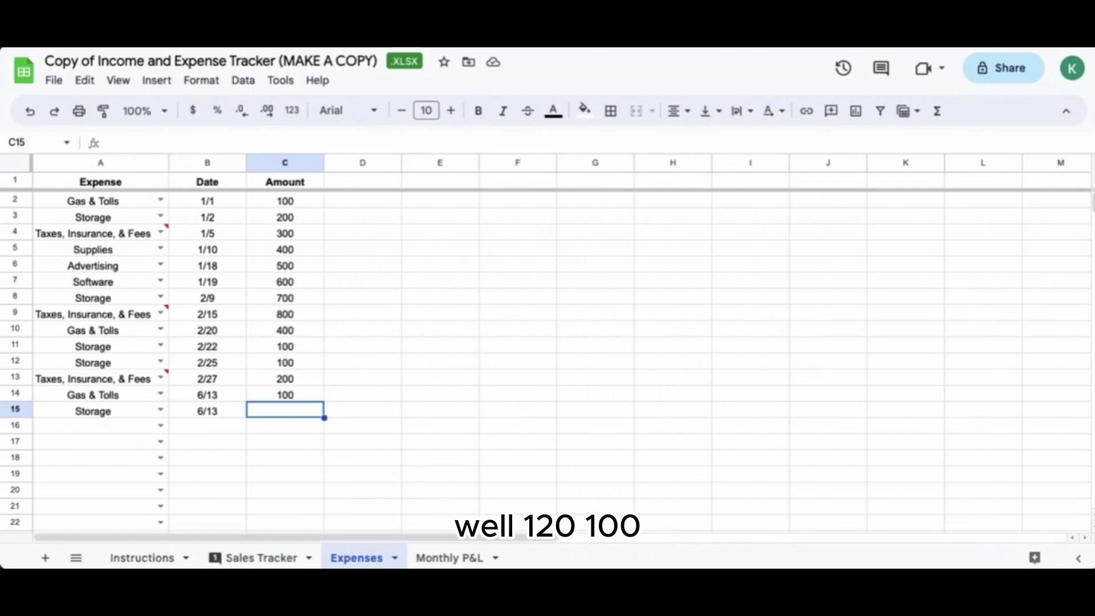
type("2100")
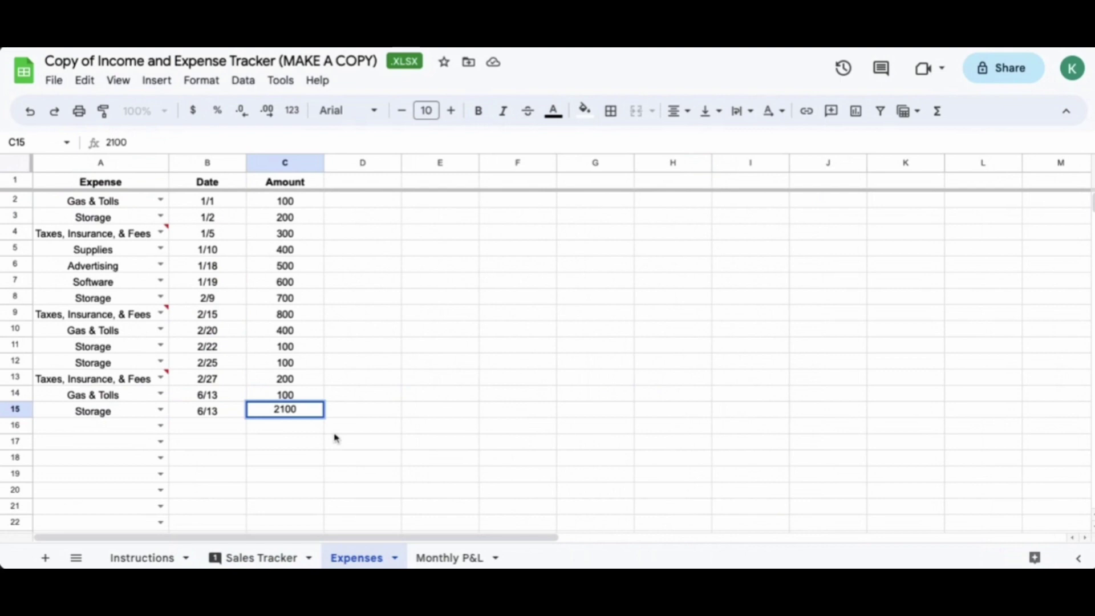
key("Return")
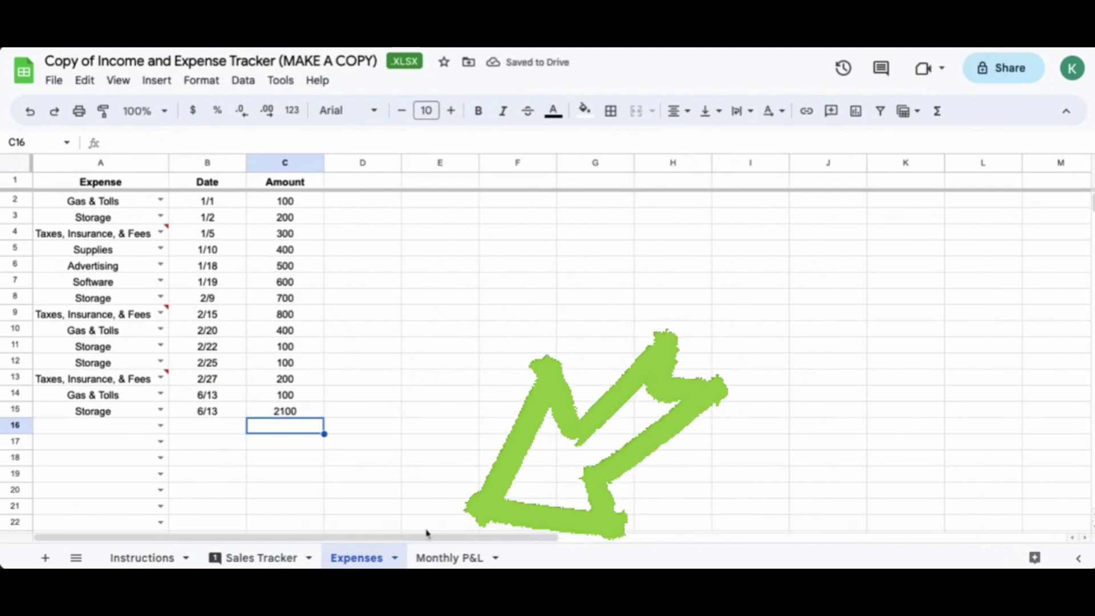
- Open the Monthly P&L sheet to review the computed monthly sales, expenses and profit figures
left_click(458, 558)
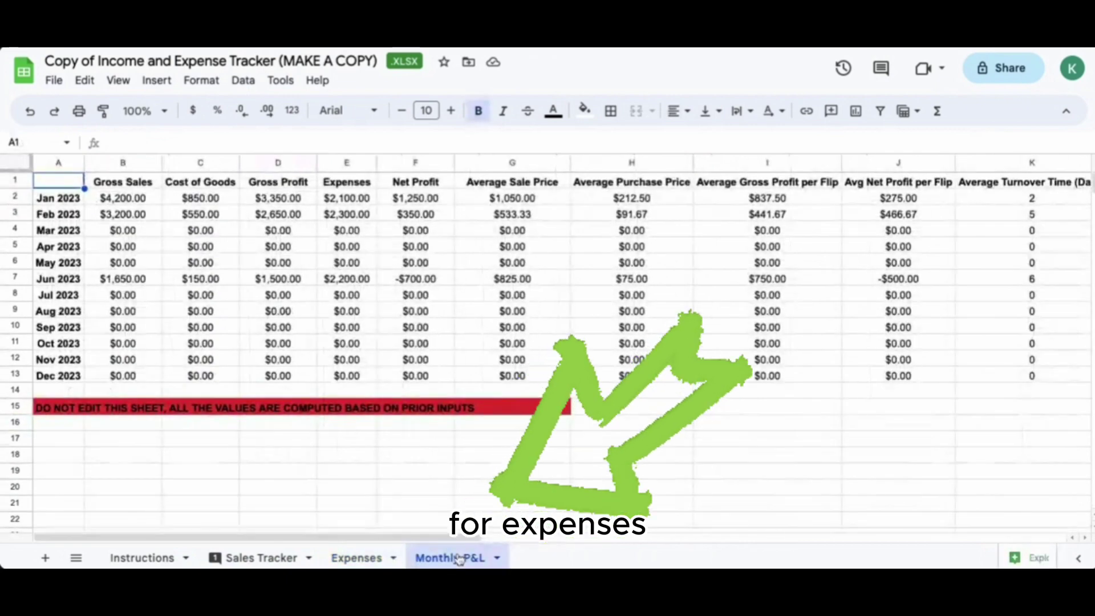